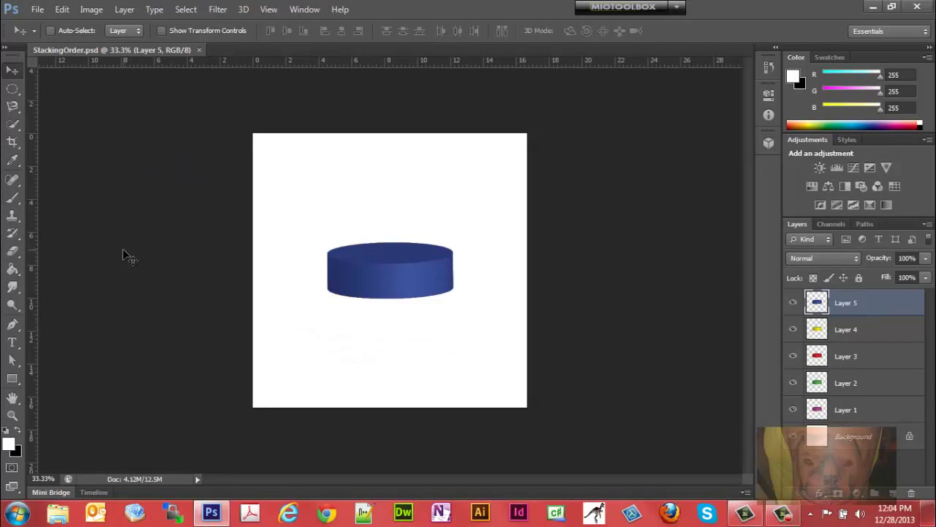
- Open IMAG0295.jpg from Libraries > Pictures > Working with File > Open
{"action": "left_click", "coordinate": [38, 10]}
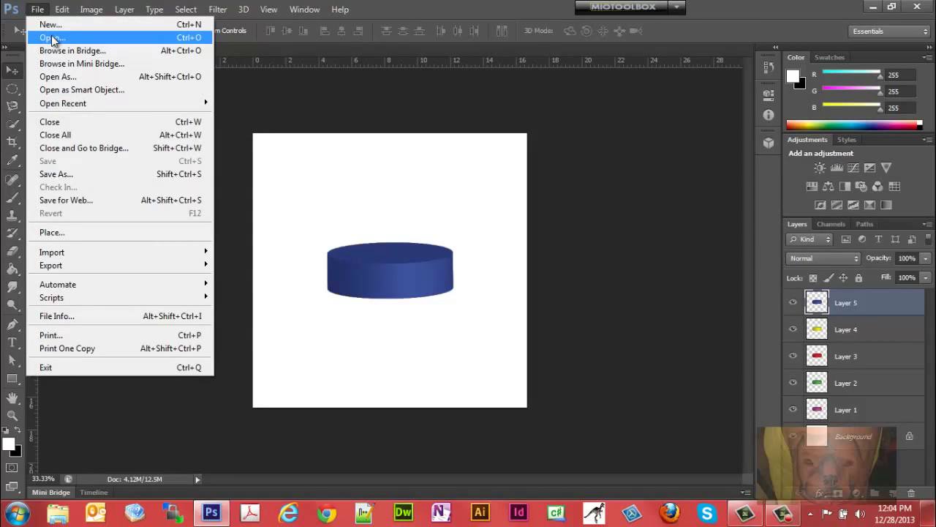
{"action": "left_click", "coordinate": [51, 39]}
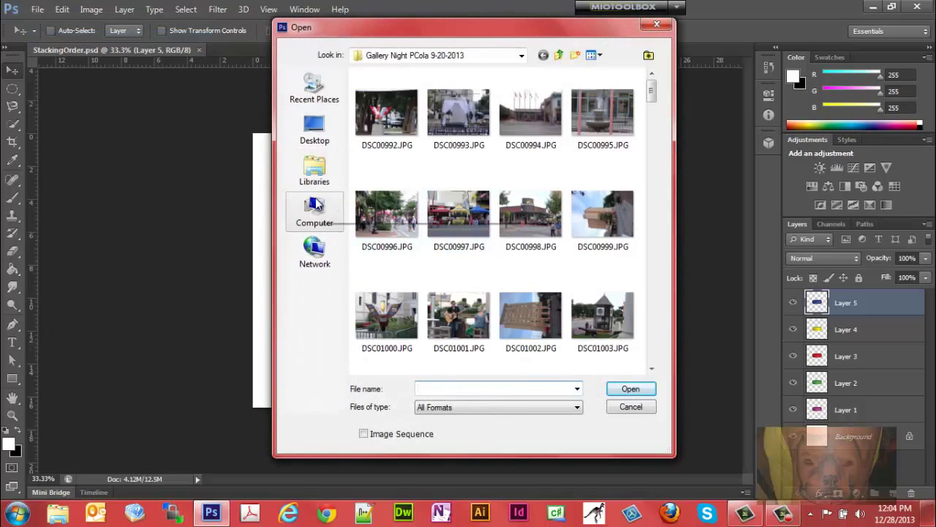
{"action": "left_click", "coordinate": [319, 175]}
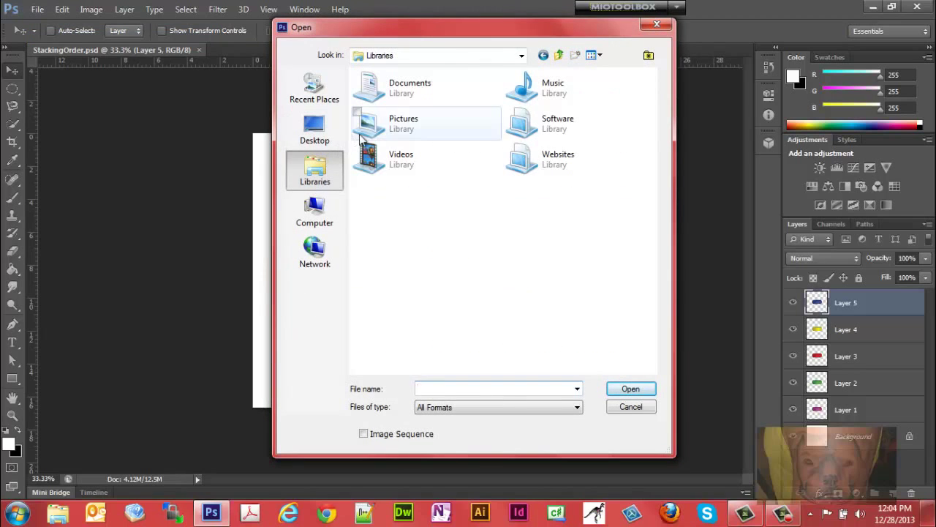
{"action": "double_click", "coordinate": [378, 120]}
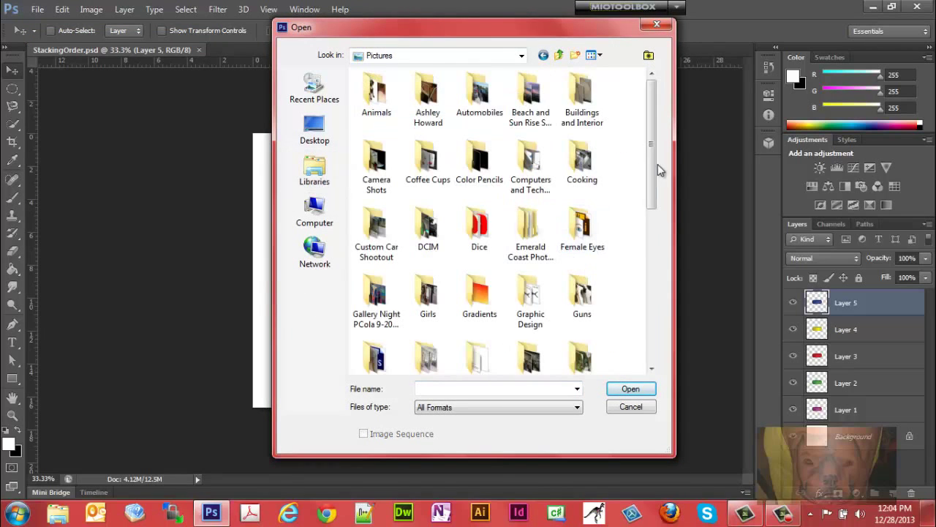
{"action": "left_click_drag", "start_coordinate": [654, 163], "coordinate": [661, 300]}
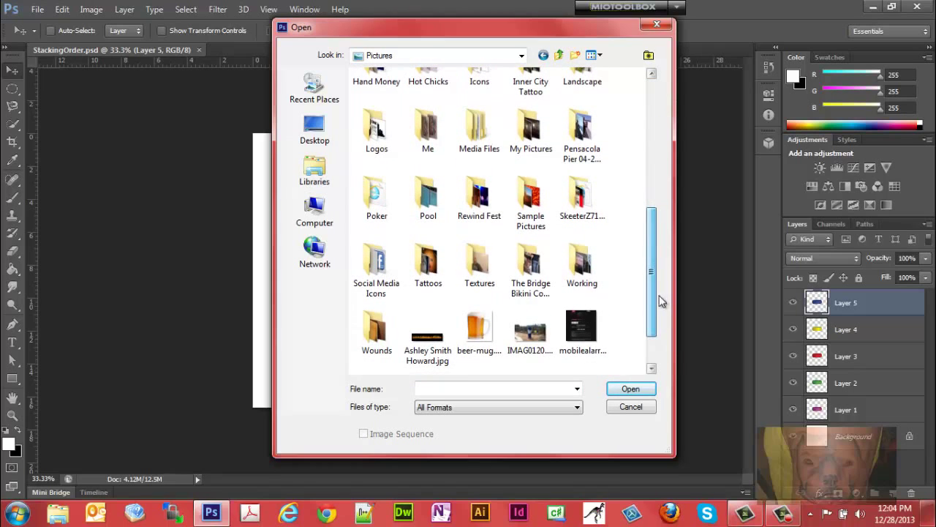
{"action": "double_click", "coordinate": [580, 265]}
{"action": "double_click", "coordinate": [431, 97]}
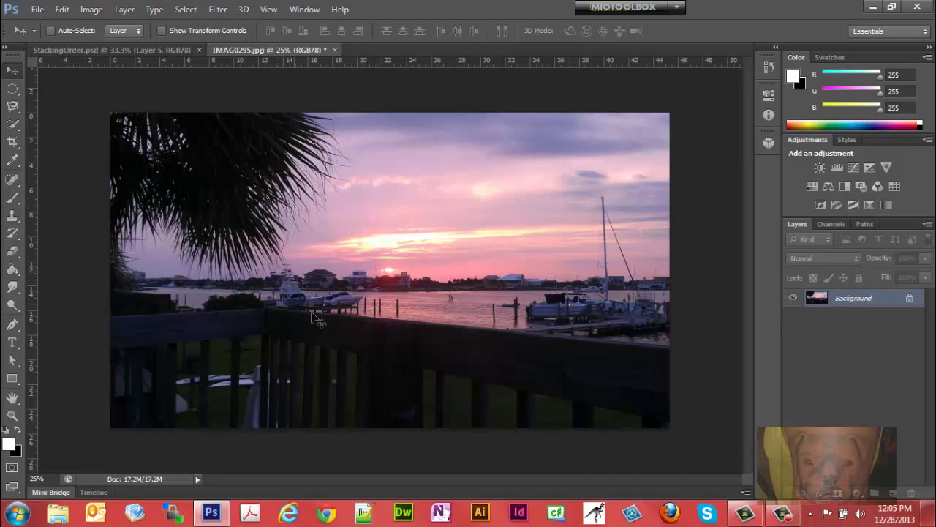
- Duplicate the Background layer, undo a test brush stroke, and add an empty Layer 1 on top
{"action": "left_click_drag", "start_coordinate": [860, 302], "coordinate": [896, 496]}
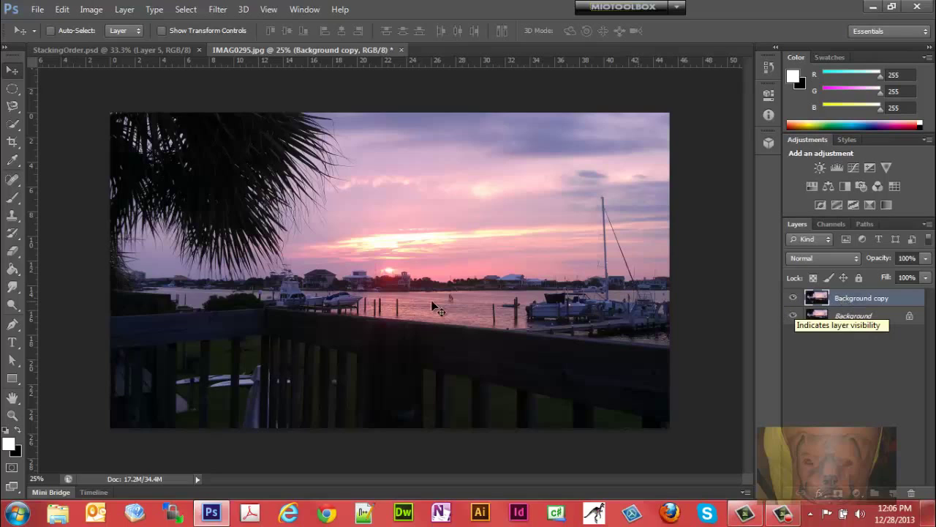
{"action": "left_click", "coordinate": [14, 200]}
{"action": "mouse_move", "coordinate": [370, 141]}
{"action": "left_mouse_down"}
{"action": "mouse_move", "coordinate": [395, 296]}
{"action": "mouse_move", "coordinate": [435, 145]}
{"action": "mouse_move", "coordinate": [358, 144]}
{"action": "left_mouse_up"}
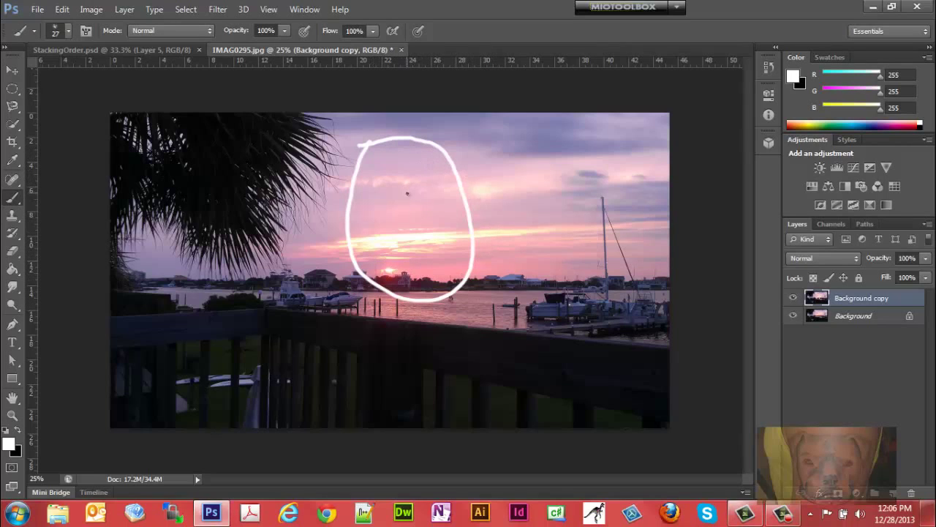
{"action": "left_click", "coordinate": [794, 316]}
{"action": "left_click", "coordinate": [794, 316]}
{"action": "key", "text": "ctrl+z"}
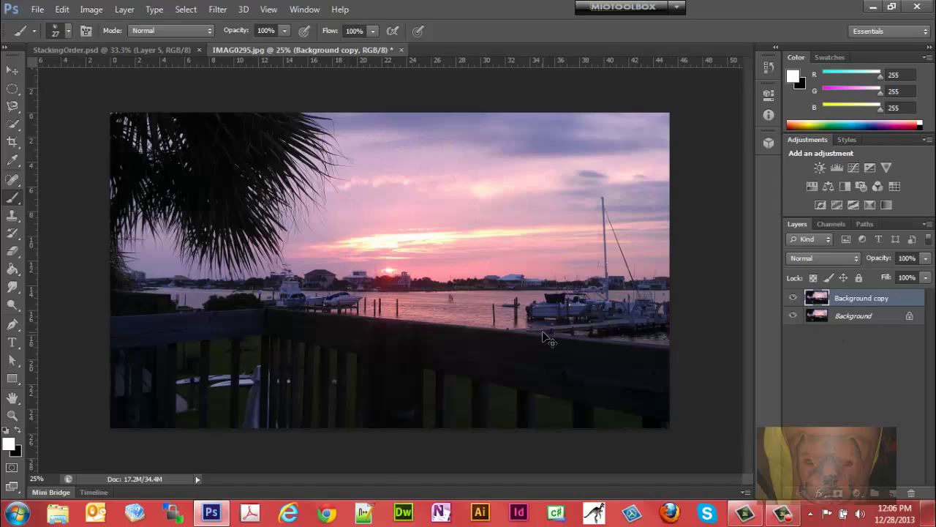
{"action": "left_click", "coordinate": [894, 494]}
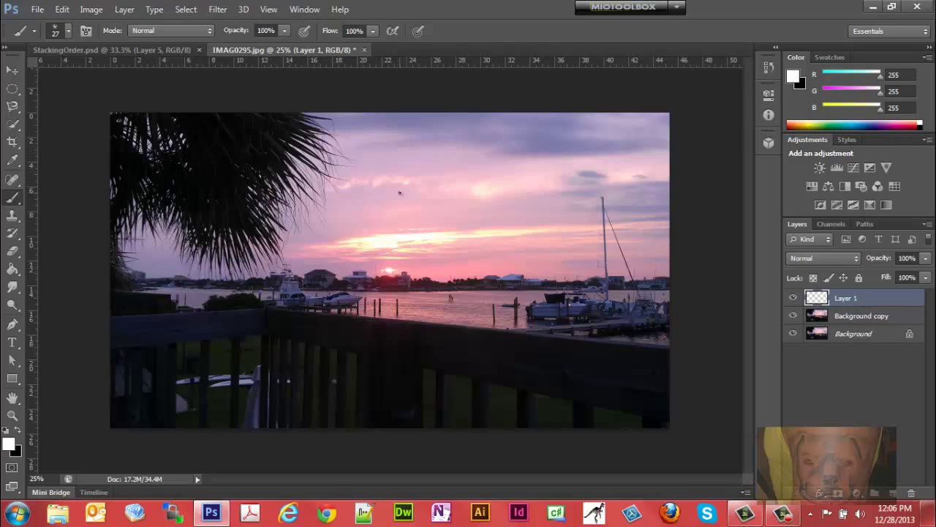
- Paint a white loop on Layer 1 and check it by toggling the layer's visibility
{"action": "mouse_move", "coordinate": [435, 177]}
{"action": "left_mouse_down"}
{"action": "mouse_move", "coordinate": [390, 179]}
{"action": "mouse_move", "coordinate": [329, 236]}
{"action": "mouse_move", "coordinate": [345, 295]}
{"action": "mouse_move", "coordinate": [424, 325]}
{"action": "mouse_move", "coordinate": [478, 321]}
{"action": "mouse_move", "coordinate": [532, 228]}
{"action": "mouse_move", "coordinate": [477, 178]}
{"action": "mouse_move", "coordinate": [420, 179]}
{"action": "left_mouse_up"}
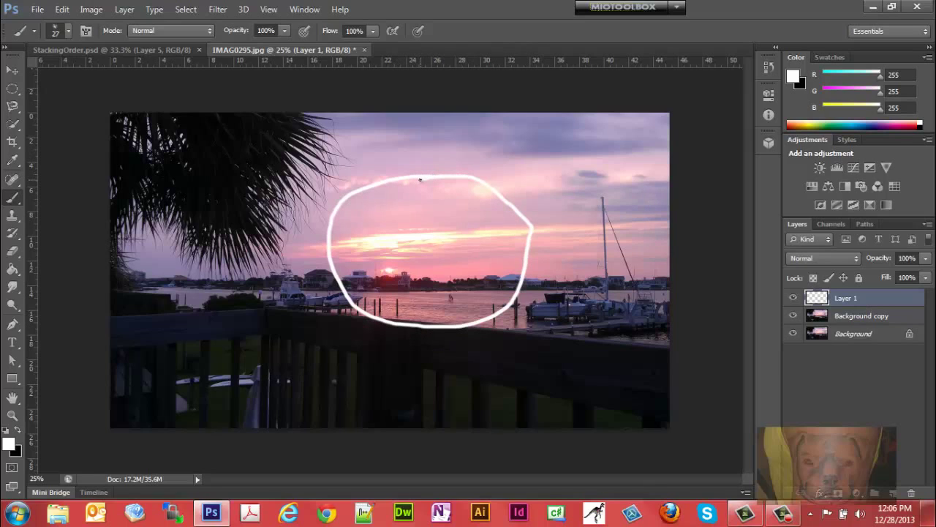
{"action": "left_click", "coordinate": [793, 299]}
{"action": "left_click", "coordinate": [792, 298]}
{"action": "left_click", "coordinate": [793, 298]}
{"action": "left_click", "coordinate": [792, 298]}
- Move the white loop over the docked boats at lower right
{"action": "left_click", "coordinate": [12, 70]}
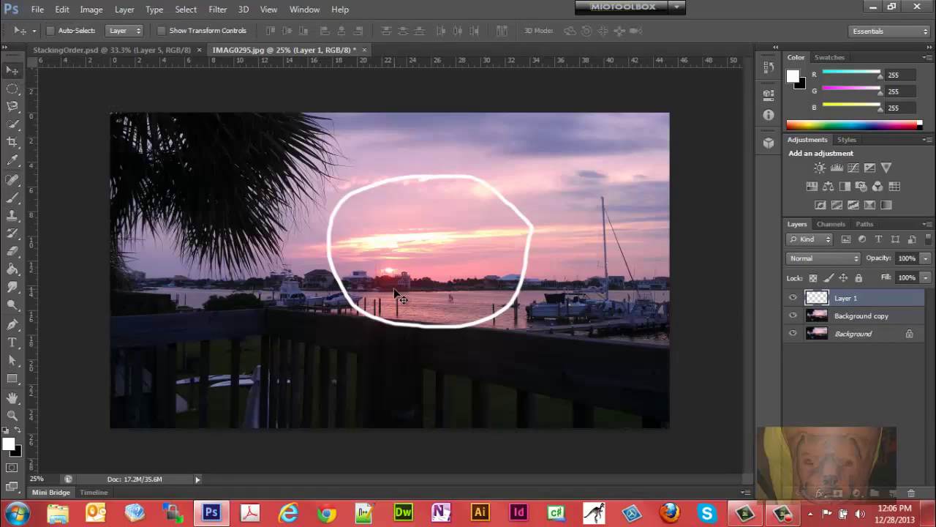
{"action": "left_click_drag", "start_coordinate": [394, 288], "coordinate": [526, 371]}
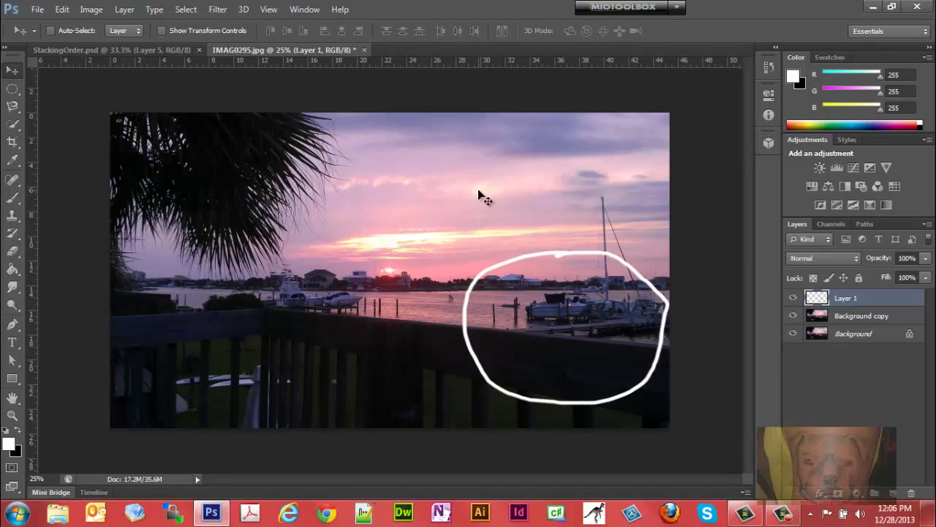
{"action": "left_click", "coordinate": [35, 9]}
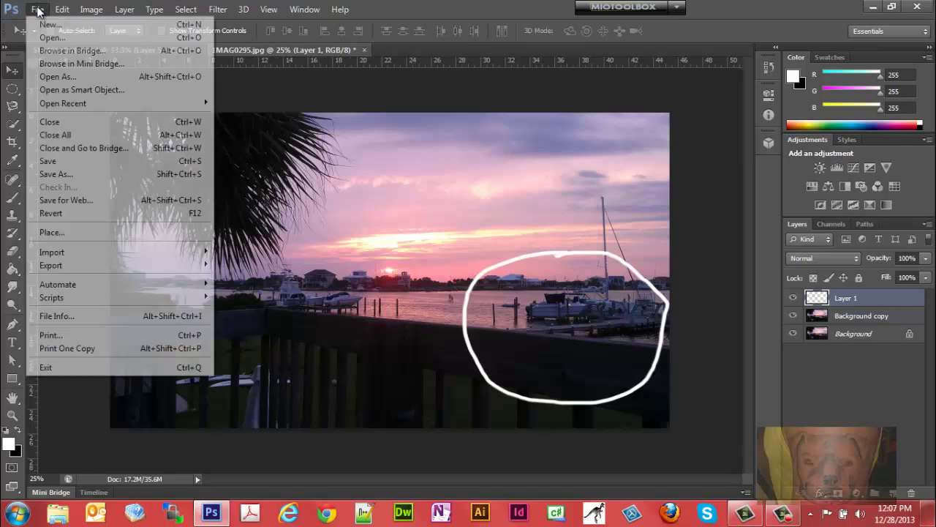
- Place DSC01013.JPG at the sunset's upper left, then switch to StackingOrder.psd
{"action": "left_click", "coordinate": [59, 232]}
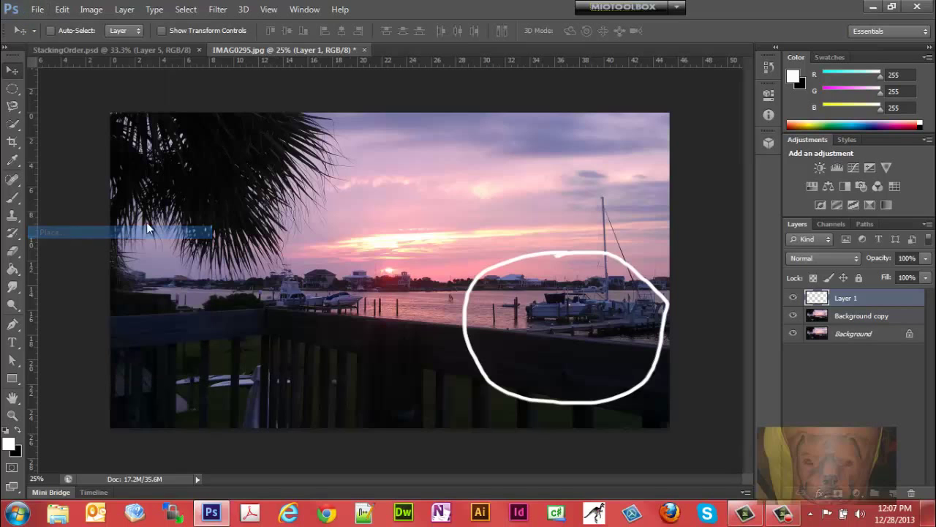
{"action": "left_click", "coordinate": [387, 112]}
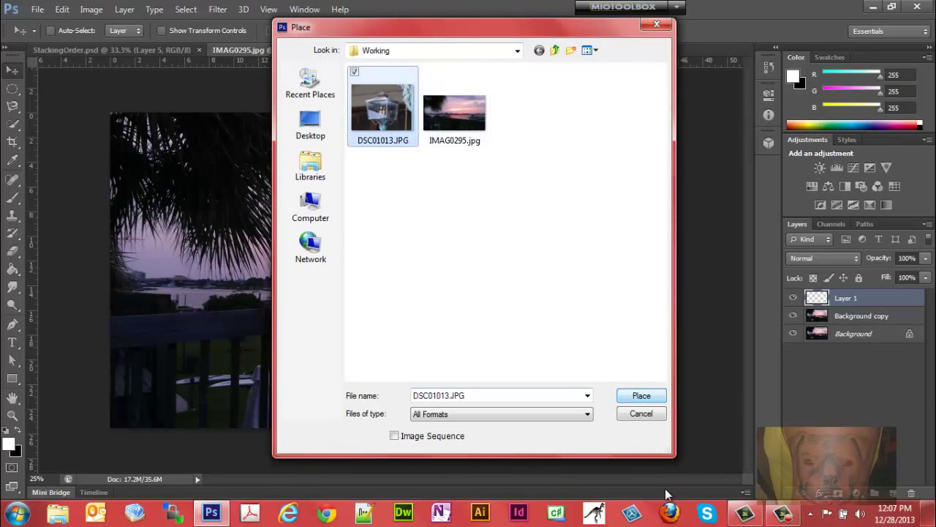
{"action": "left_click", "coordinate": [641, 398]}
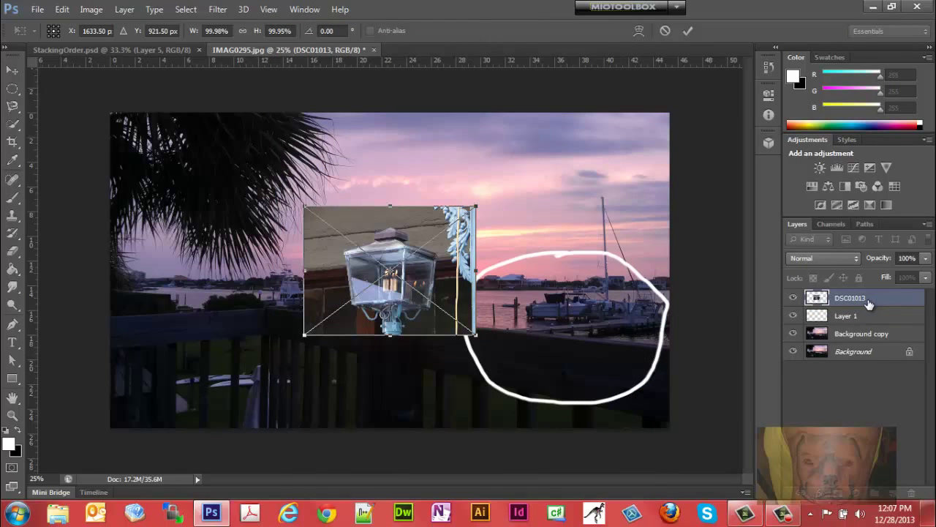
{"action": "key", "text": "Return"}
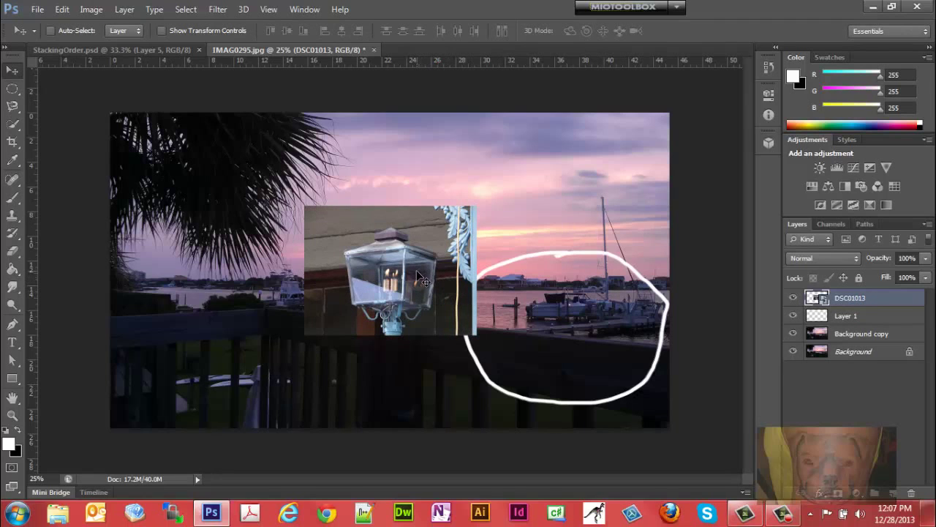
{"action": "left_click_drag", "start_coordinate": [417, 272], "coordinate": [245, 224]}
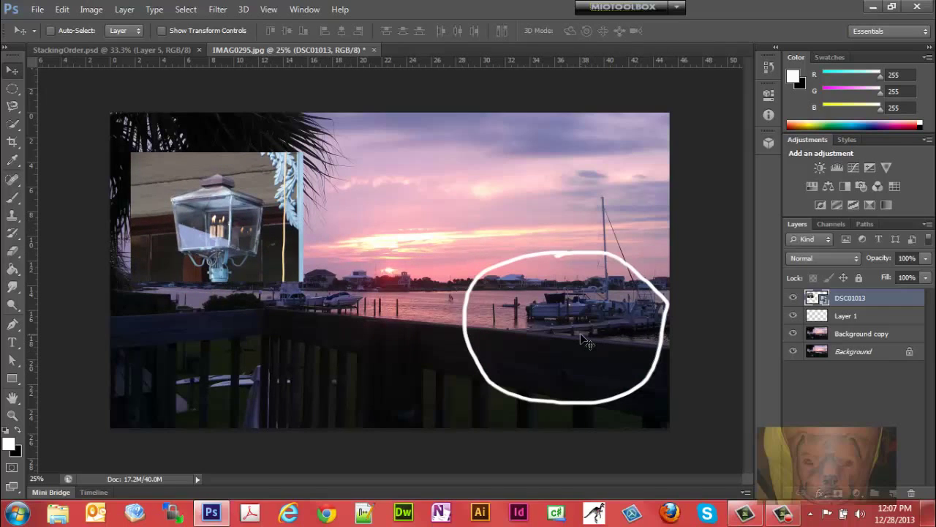
{"action": "left_click", "coordinate": [124, 51]}
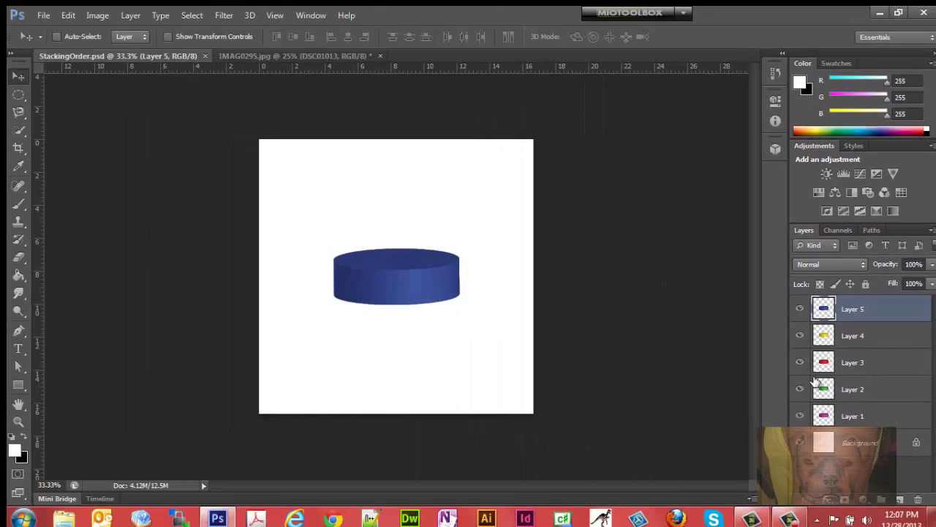
- Hide cylinder Layers 5 through 1 and the Background layer
{"action": "left_click", "coordinate": [800, 309]}
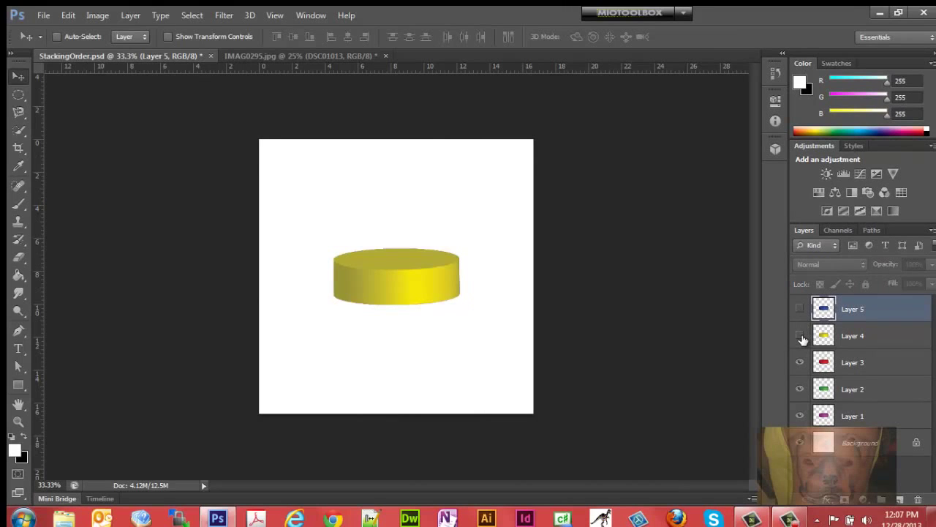
{"action": "left_click", "coordinate": [800, 336]}
{"action": "left_click", "coordinate": [799, 362]}
{"action": "left_click", "coordinate": [800, 389]}
{"action": "left_click", "coordinate": [800, 416]}
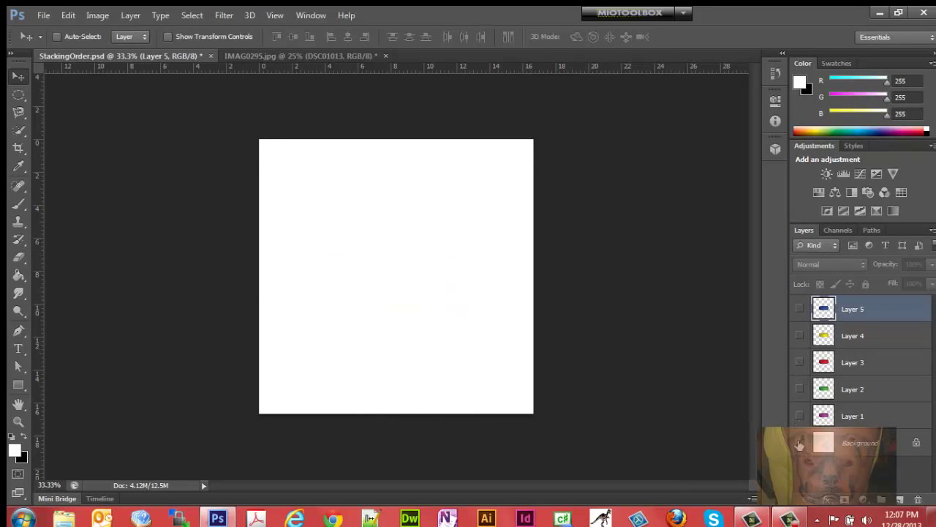
{"action": "left_click", "coordinate": [800, 442]}
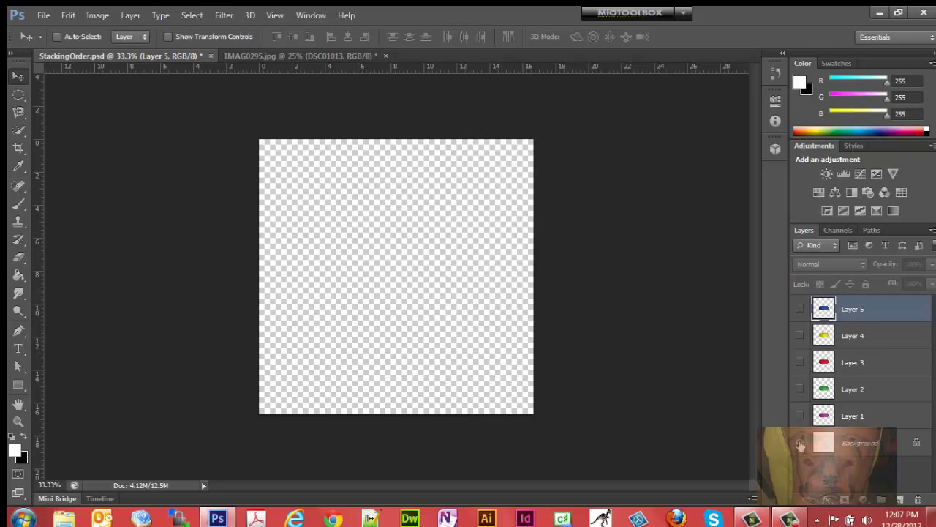
- Turn the Background and Layers 1 through 5 back on, blue cylinder on top
{"action": "left_click", "coordinate": [800, 442]}
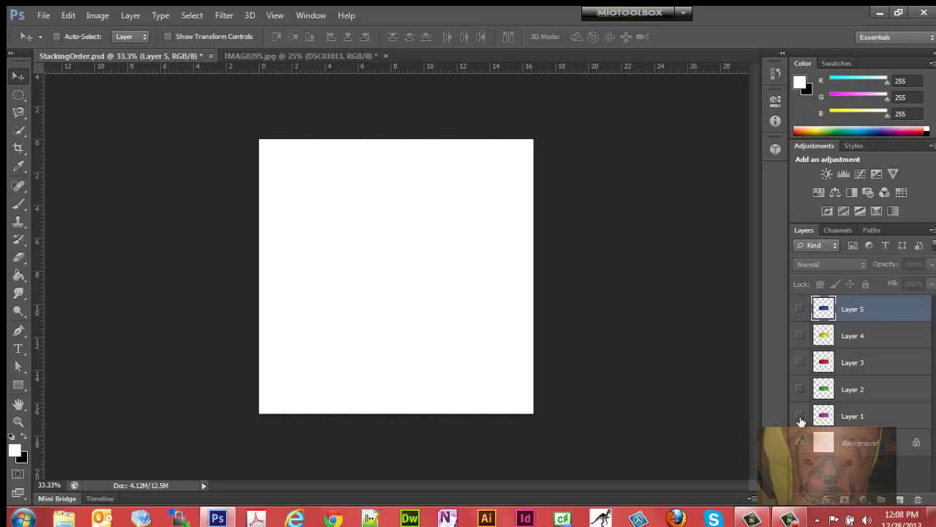
{"action": "left_click", "coordinate": [800, 415]}
{"action": "left_click", "coordinate": [799, 389]}
{"action": "left_click", "coordinate": [800, 362]}
{"action": "left_click", "coordinate": [799, 335]}
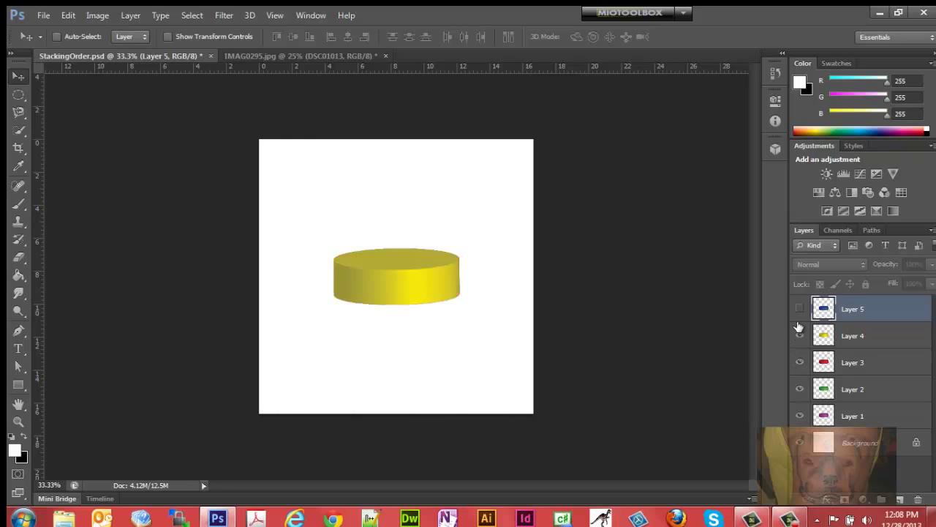
{"action": "left_click", "coordinate": [799, 309]}
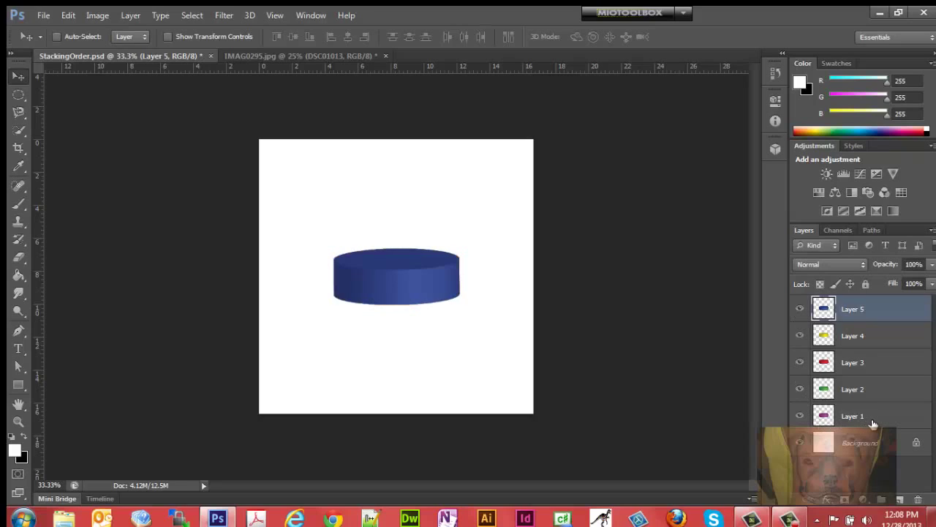
- Shift the yellow cylinder below the blue one and the red cylinder above it
{"action": "left_click", "coordinate": [872, 336]}
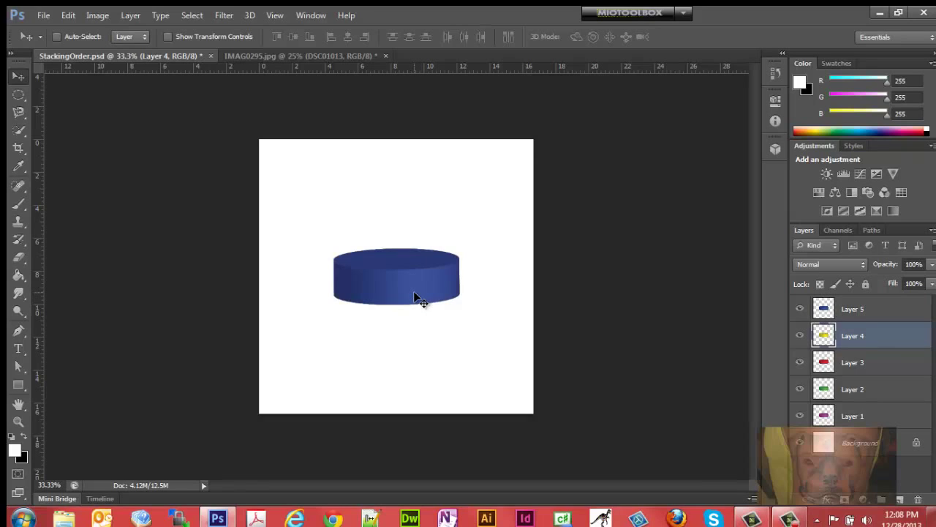
{"action": "left_click_drag", "start_coordinate": [415, 298], "coordinate": [417, 322]}
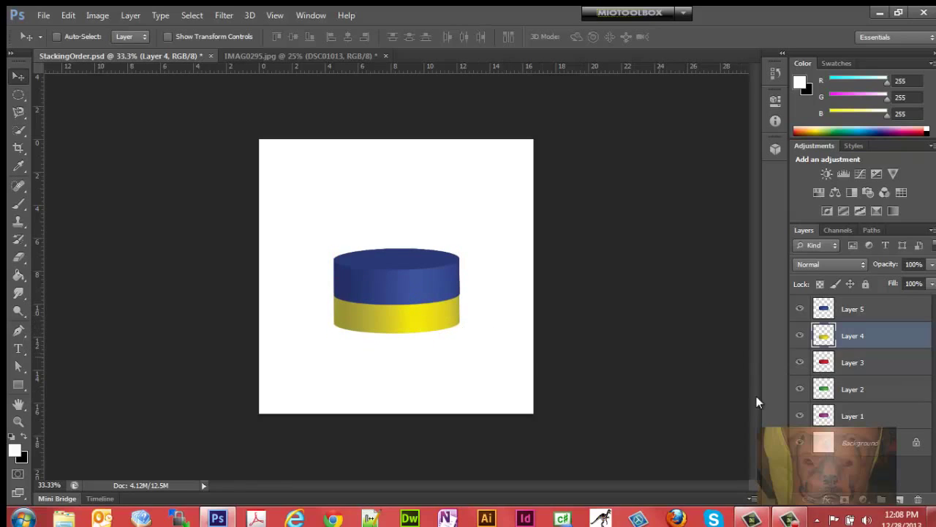
{"action": "left_click", "coordinate": [854, 364]}
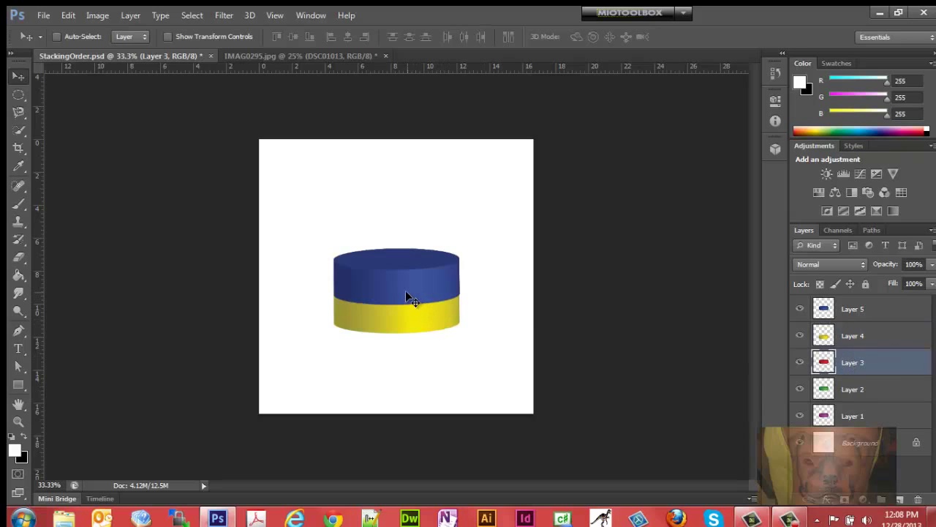
{"action": "left_click_drag", "start_coordinate": [405, 290], "coordinate": [405, 257]}
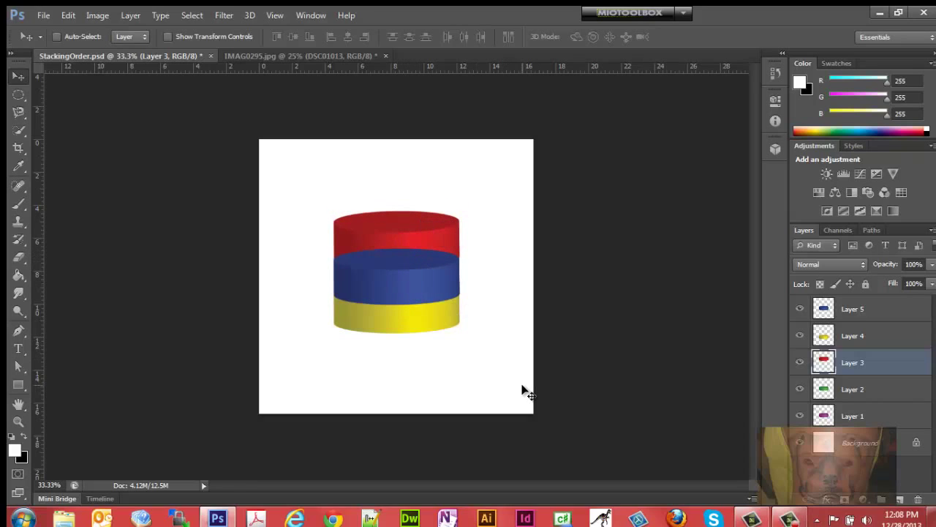
{"action": "left_click", "coordinate": [415, 291], "text": "ctrl"}
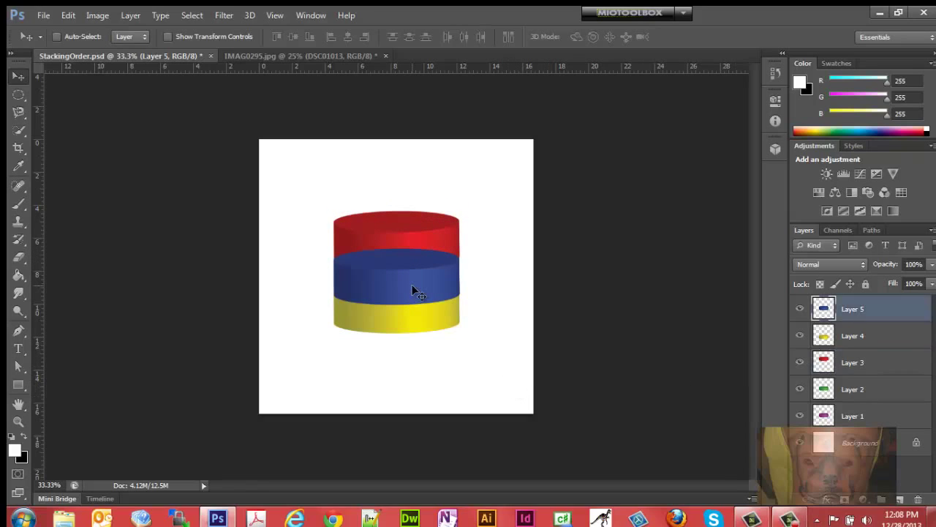
{"action": "left_click", "coordinate": [426, 248], "text": "ctrl"}
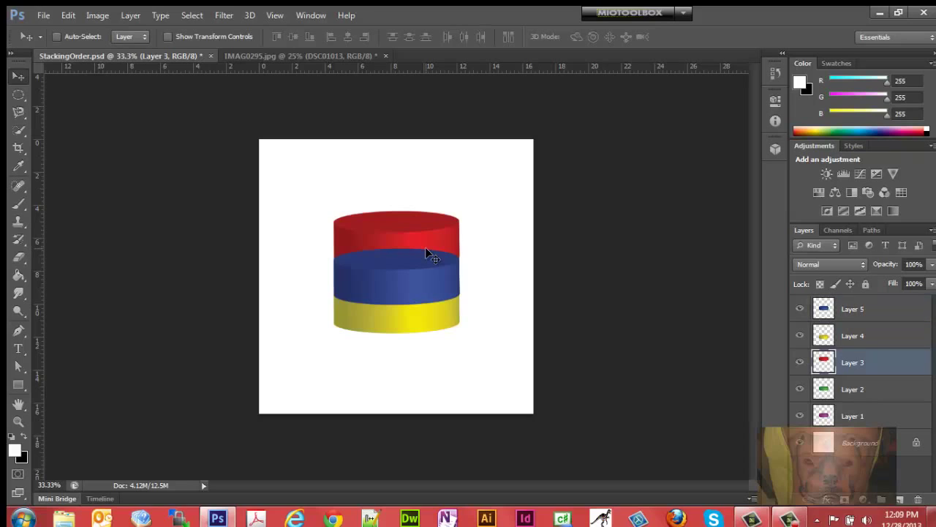
- Move green down below yellow and purple up above red
{"action": "left_click", "coordinate": [846, 391]}
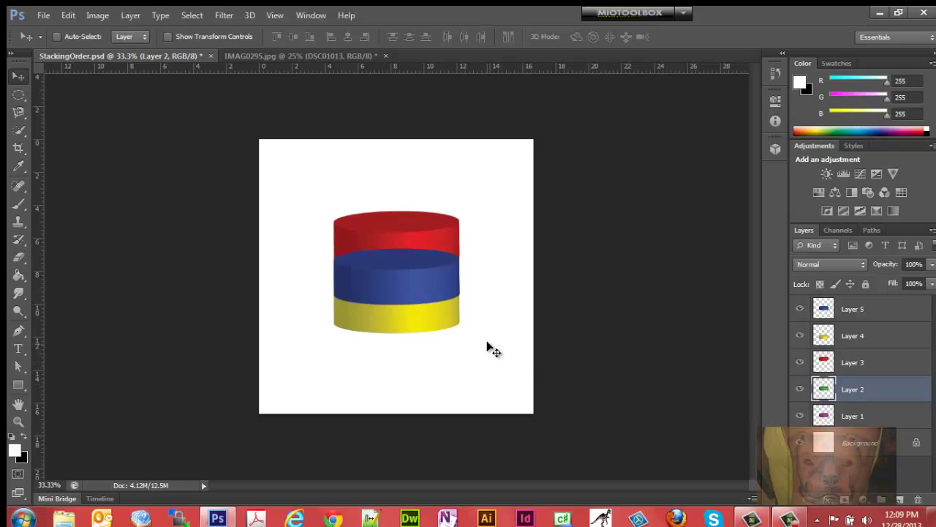
{"action": "left_click_drag", "start_coordinate": [412, 288], "coordinate": [412, 354]}
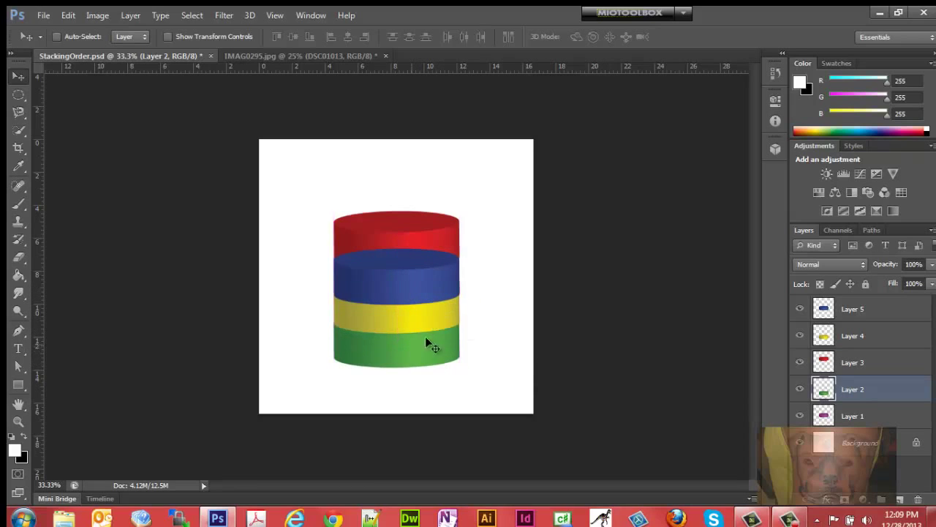
{"action": "left_click", "coordinate": [855, 417]}
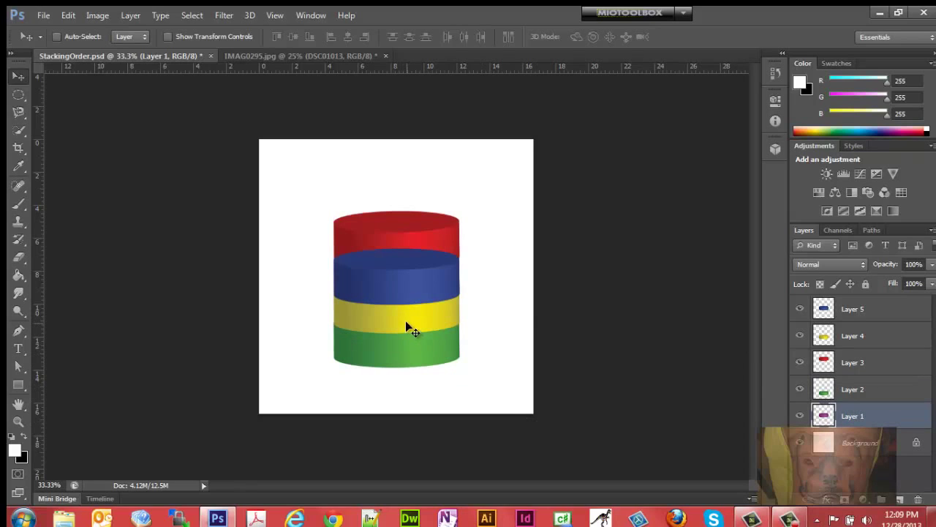
{"action": "left_click_drag", "start_coordinate": [401, 313], "coordinate": [397, 233]}
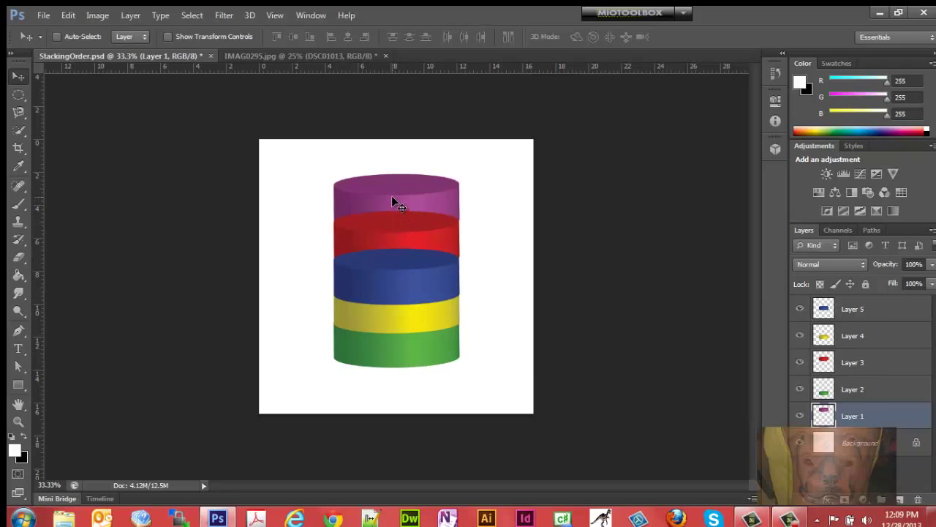
- Place purple at top-left, red beside it at top-right, and blue under purple
{"action": "left_click_drag", "start_coordinate": [392, 197], "coordinate": [329, 178]}
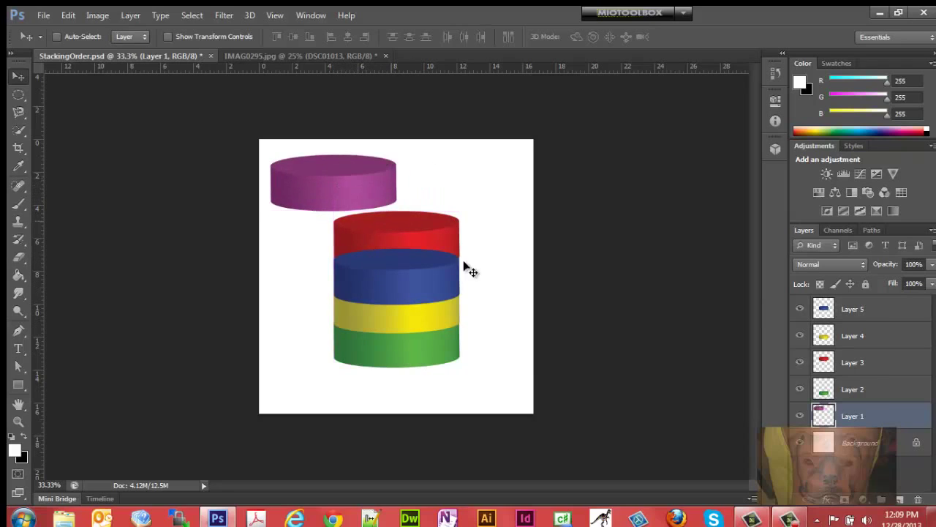
{"action": "left_click", "coordinate": [396, 246], "text": "ctrl"}
{"action": "left_click_drag", "start_coordinate": [395, 245], "coordinate": [474, 194]}
{"action": "left_click", "coordinate": [414, 282], "text": "ctrl"}
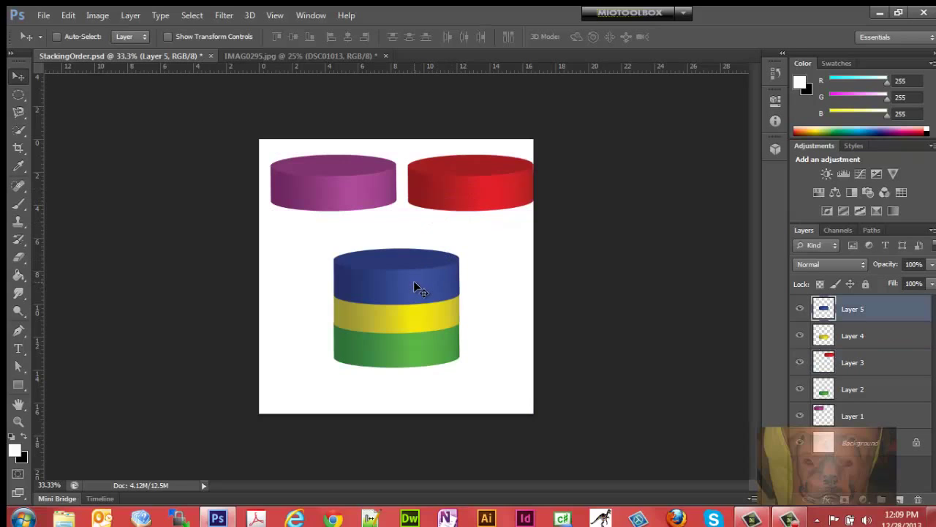
{"action": "left_click_drag", "start_coordinate": [414, 283], "coordinate": [347, 261]}
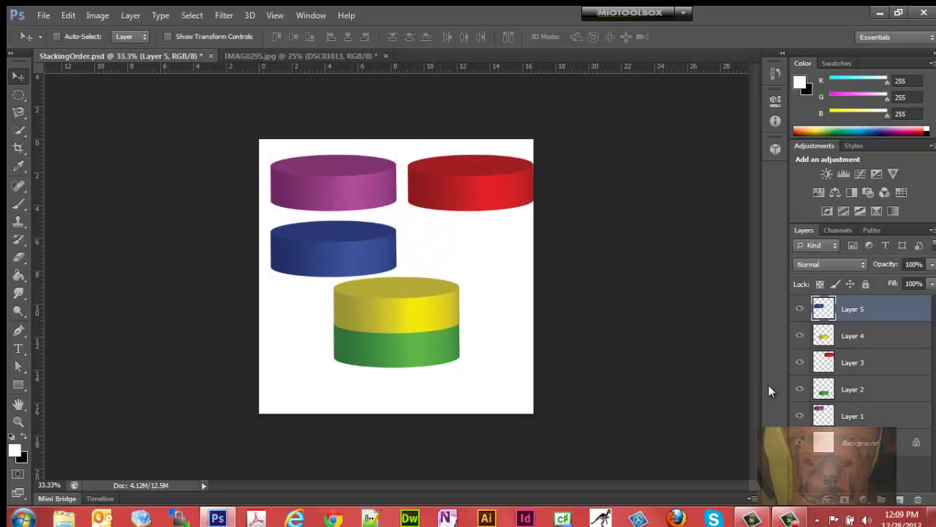
- Put yellow beside blue and green centred beneath them, then select the Background layer
{"action": "left_click", "coordinate": [853, 342]}
{"action": "left_click_drag", "start_coordinate": [405, 312], "coordinate": [481, 263]}
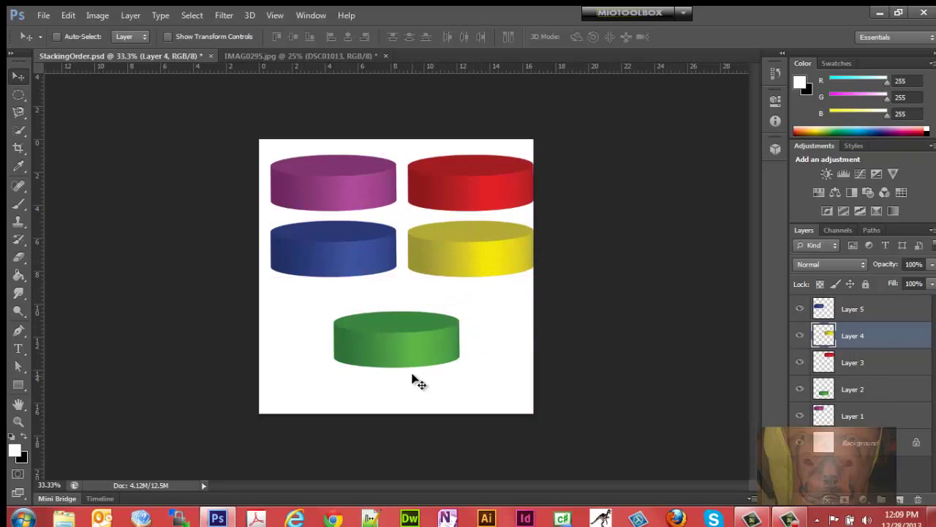
{"action": "left_click", "coordinate": [867, 389]}
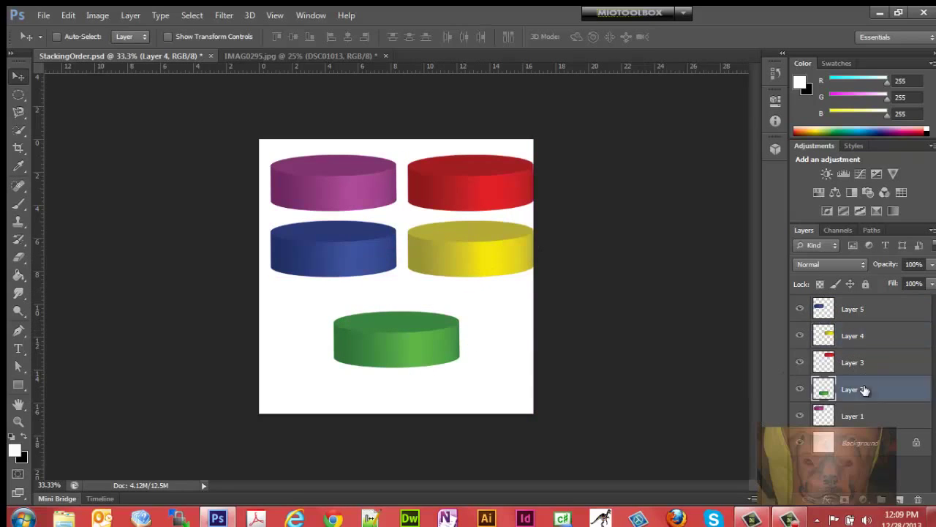
{"action": "left_click_drag", "start_coordinate": [390, 364], "coordinate": [392, 325]}
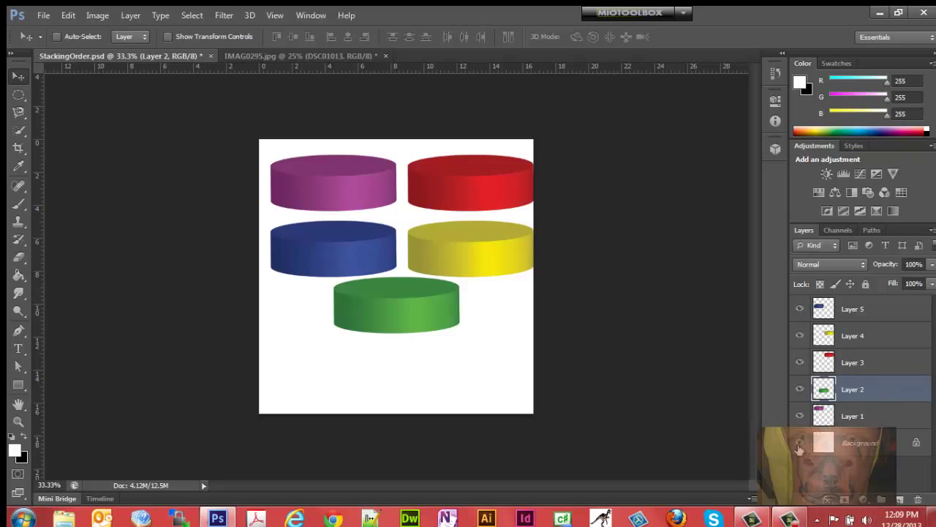
{"action": "left_click", "coordinate": [861, 449]}
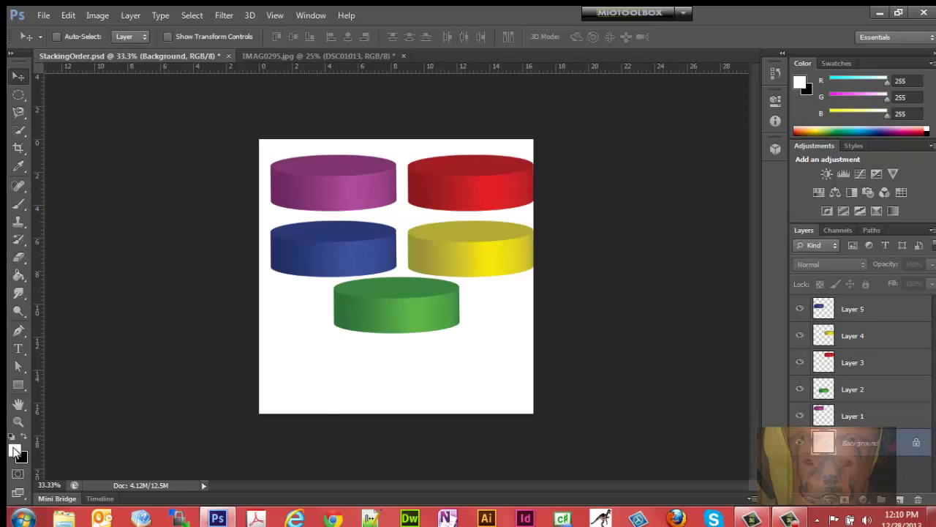
- Select the Paint Bucket tool
{"action": "left_click", "coordinate": [18, 279]}
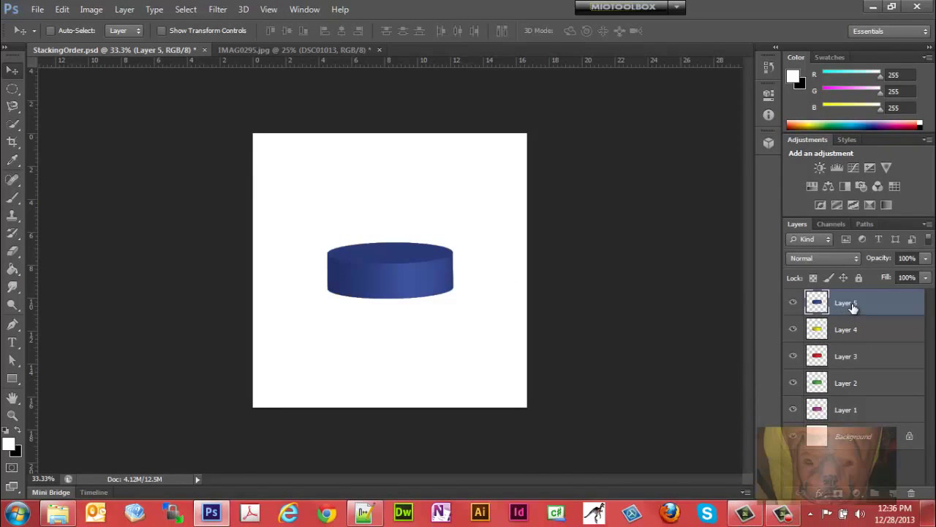
- Drag Layer 5 below Layer 4, then Layer 2 and Layer 1 to the top of the stack
{"action": "mouse_move", "coordinate": [853, 308]}
{"action": "left_mouse_down"}
{"action": "mouse_move", "coordinate": [853, 340]}
{"action": "mouse_move", "coordinate": [851, 303]}
{"action": "left_mouse_up"}
{"action": "left_click_drag", "start_coordinate": [855, 388], "coordinate": [853, 297]}
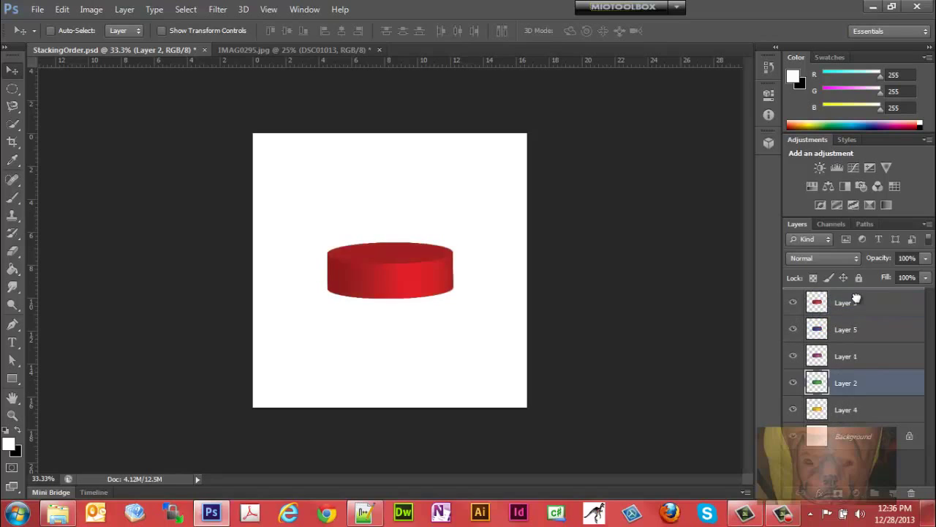
{"action": "left_click_drag", "start_coordinate": [831, 299], "coordinate": [858, 303]}
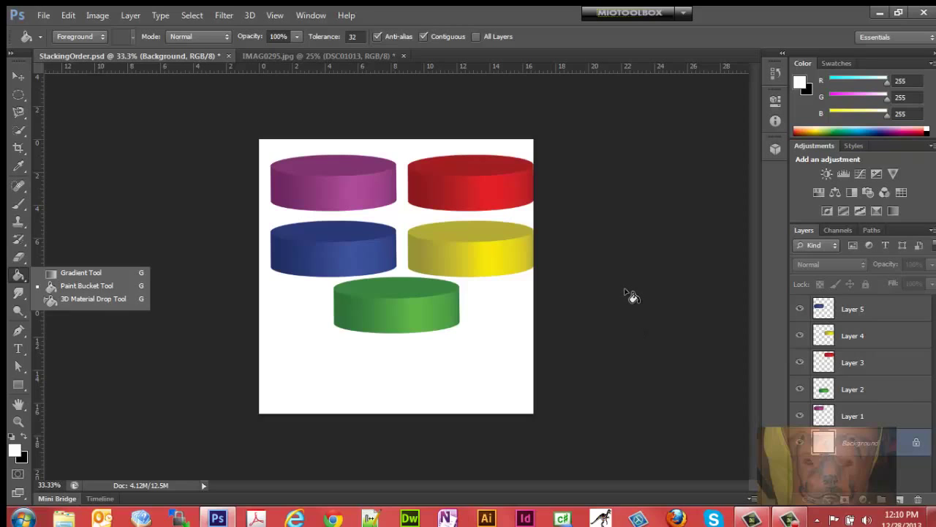
- Select the Move tool again
{"action": "left_click", "coordinate": [17, 76]}
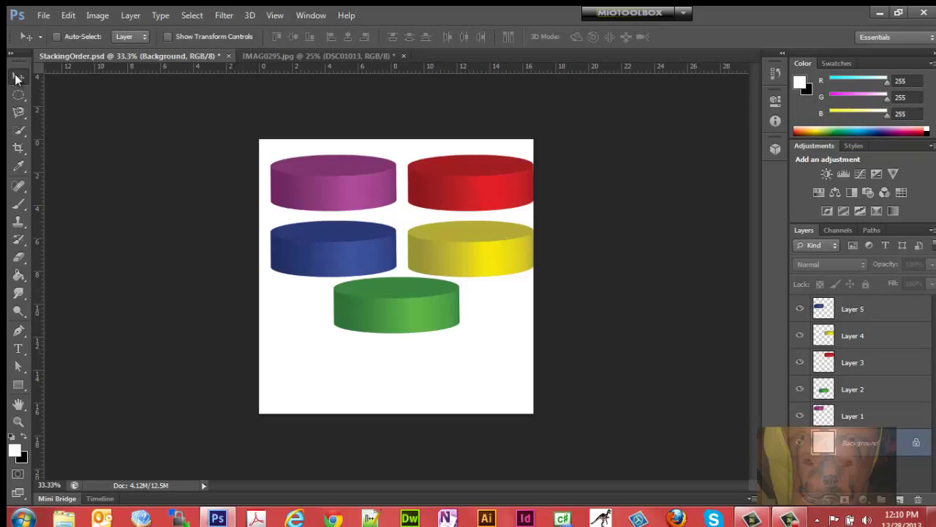